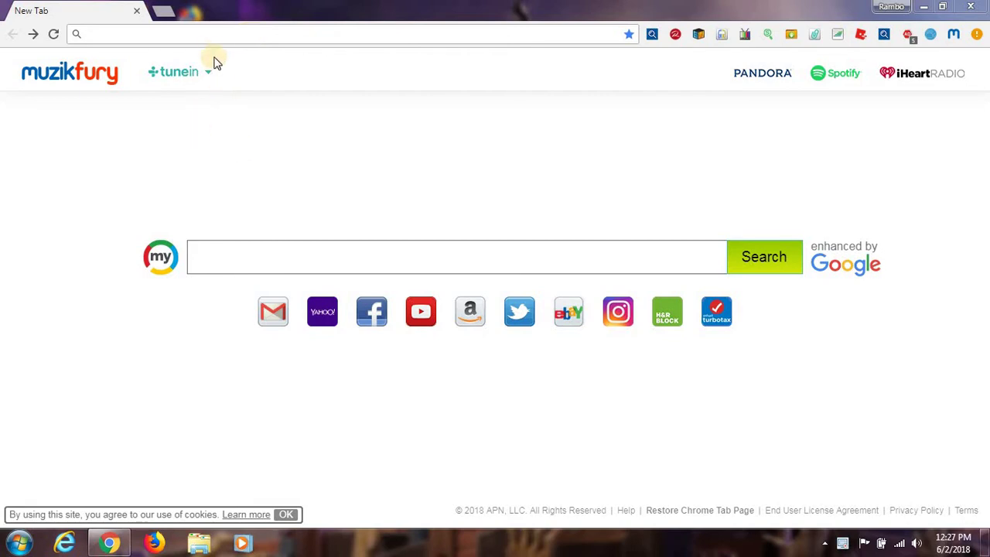
Open the roblox.com website
left_click(211, 27)
type("roblox.com")
key("Return")
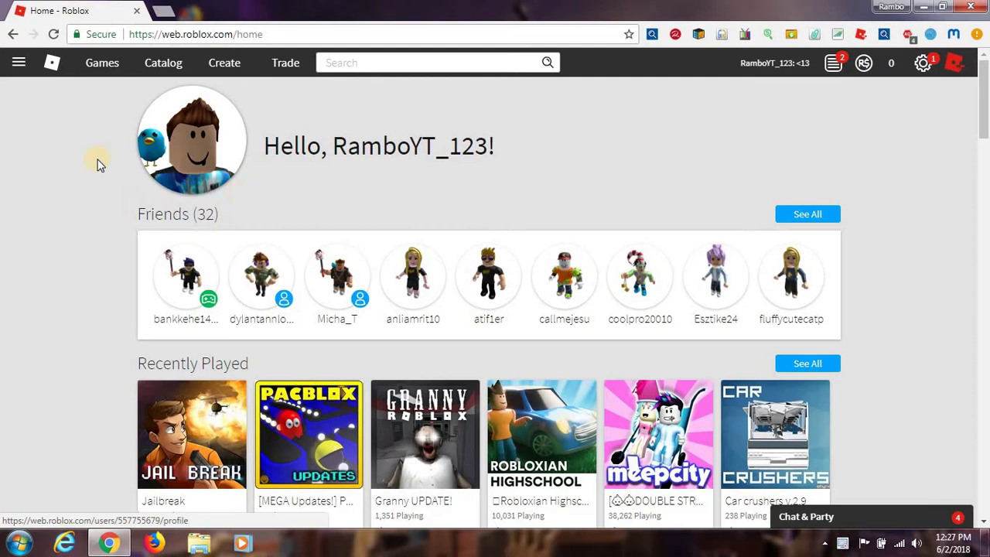
Open a new browser tab, search for "google" and go to the Google homepage
left_click(168, 7)
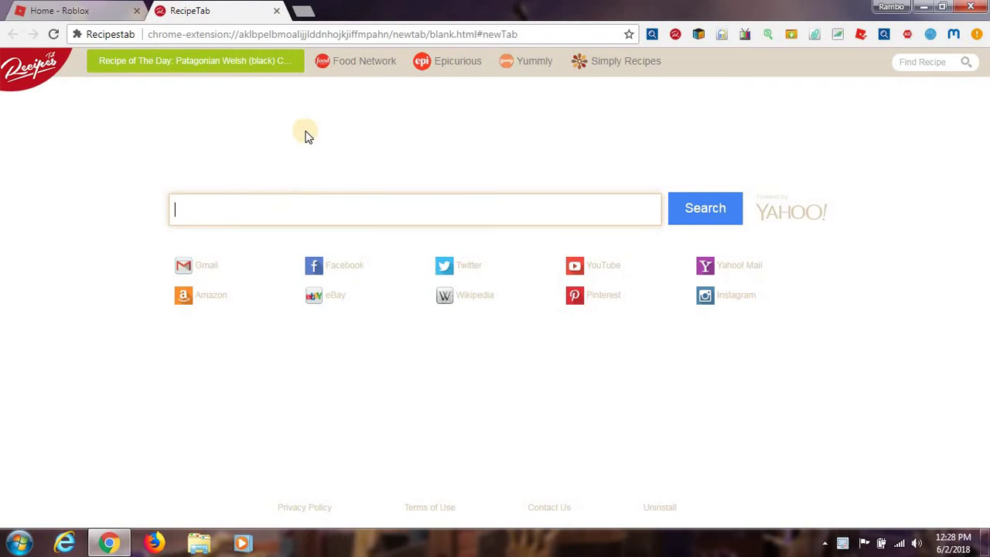
type("google")
key("Return")
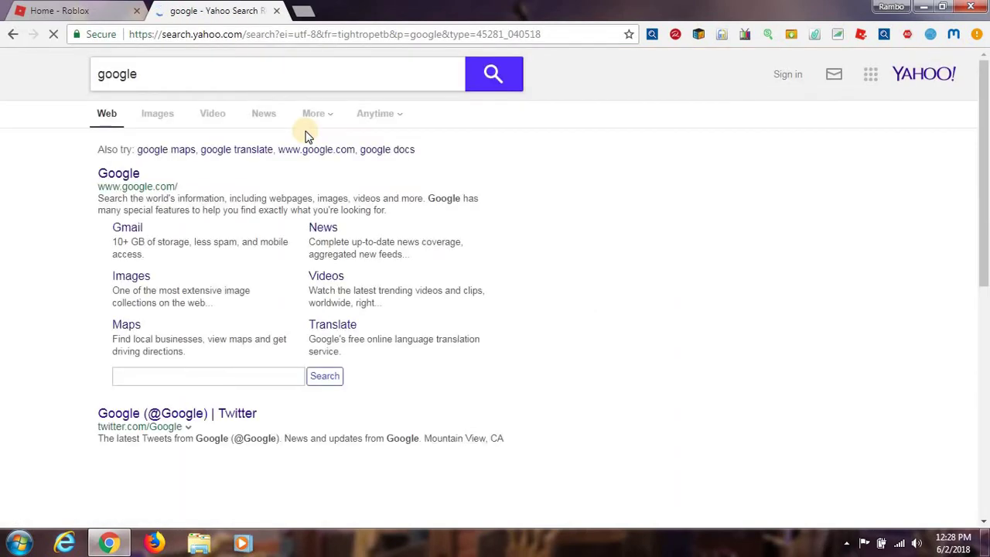
left_click(120, 175)
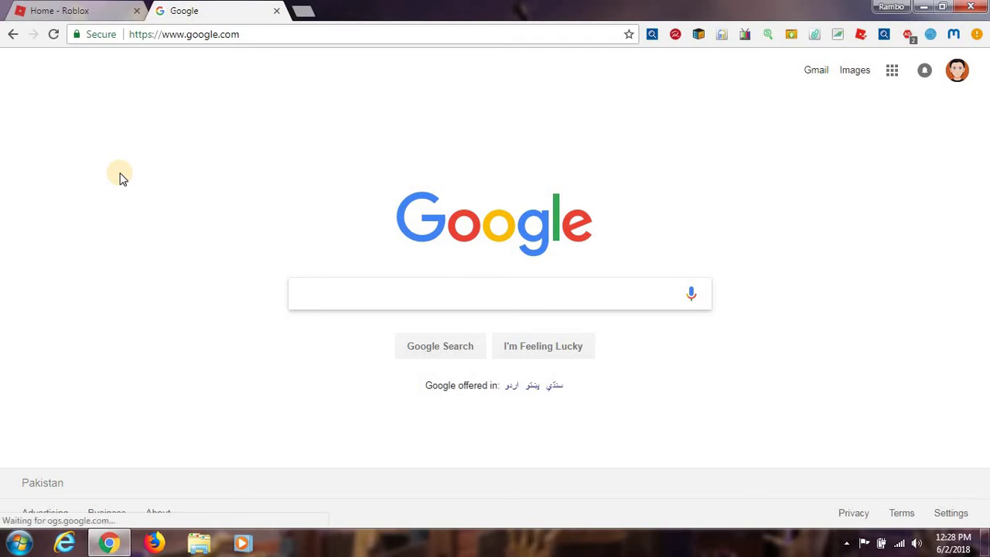
Search Google for "roblox shirt template"
type("roblox s")
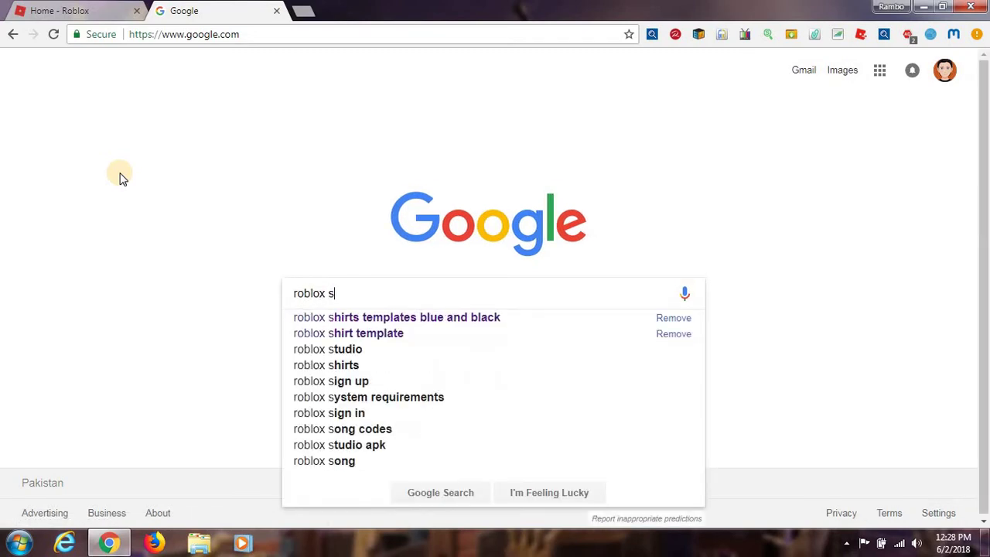
type("hirt")
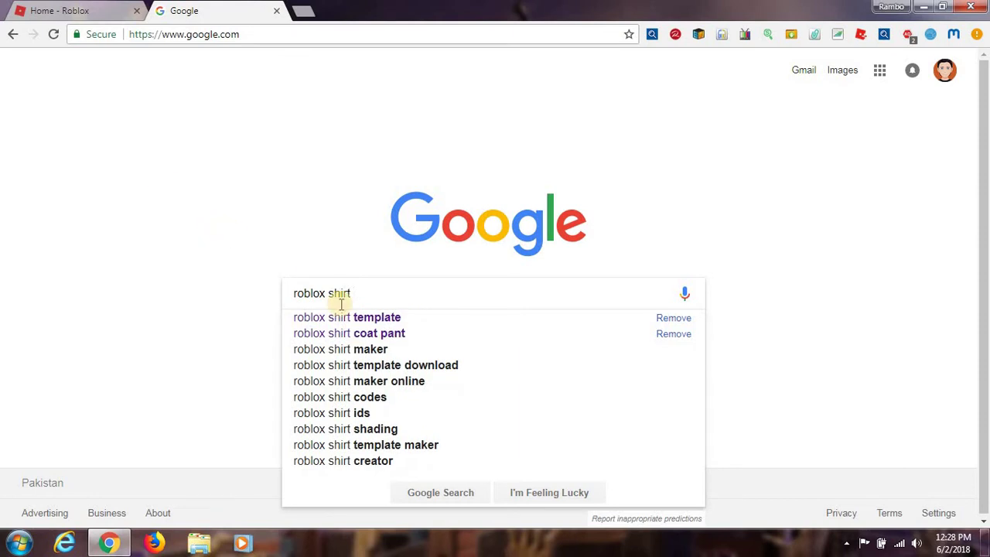
left_click(387, 317)
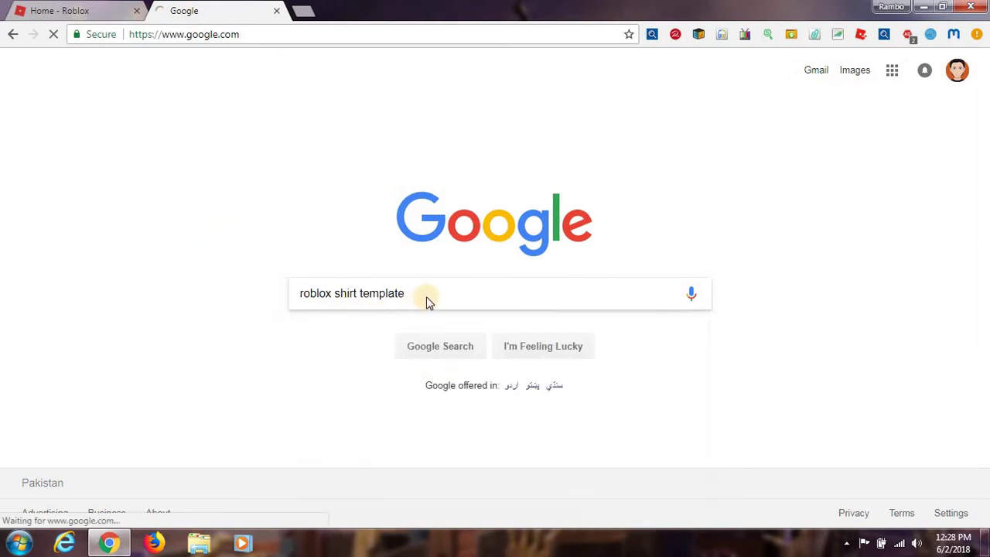
Refine the search to "roblox shirt template blue and black"
left_click(249, 69)
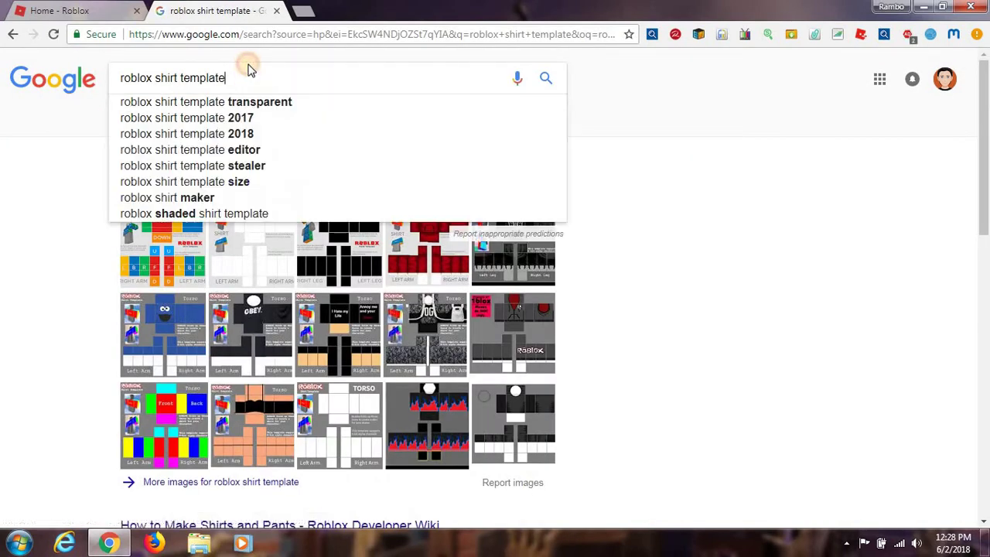
type("bl")
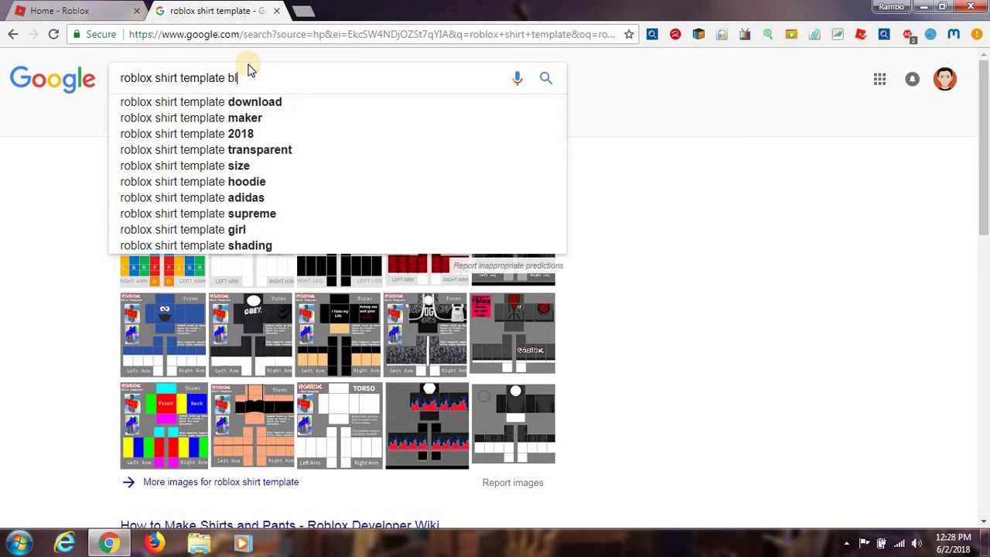
type("ue and ")
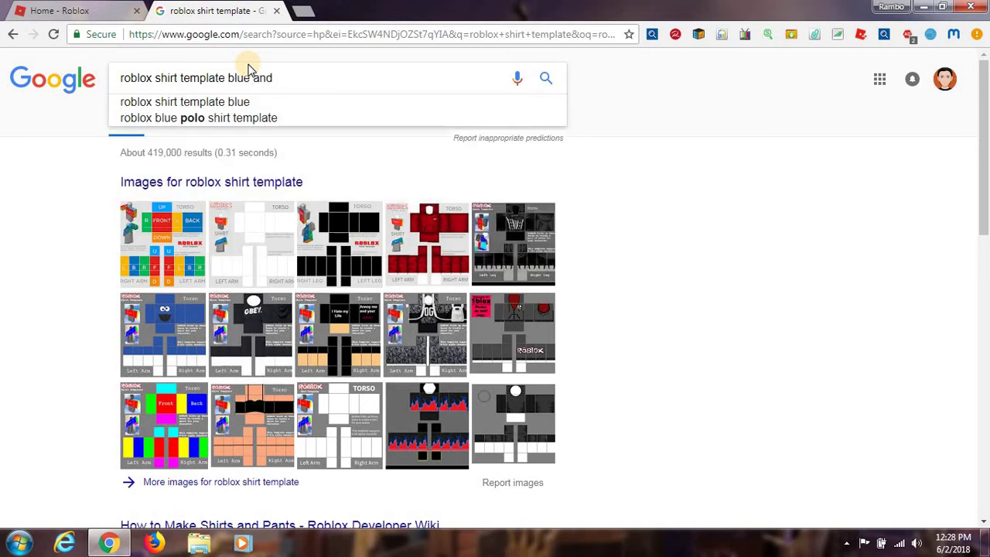
type("ba")
key("BackSpace")
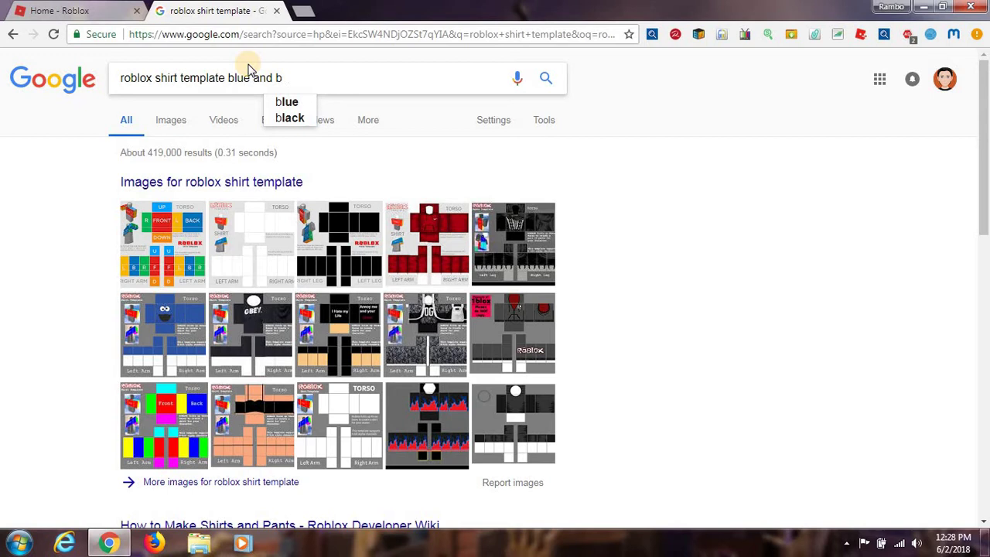
type("lack")
key("Return")
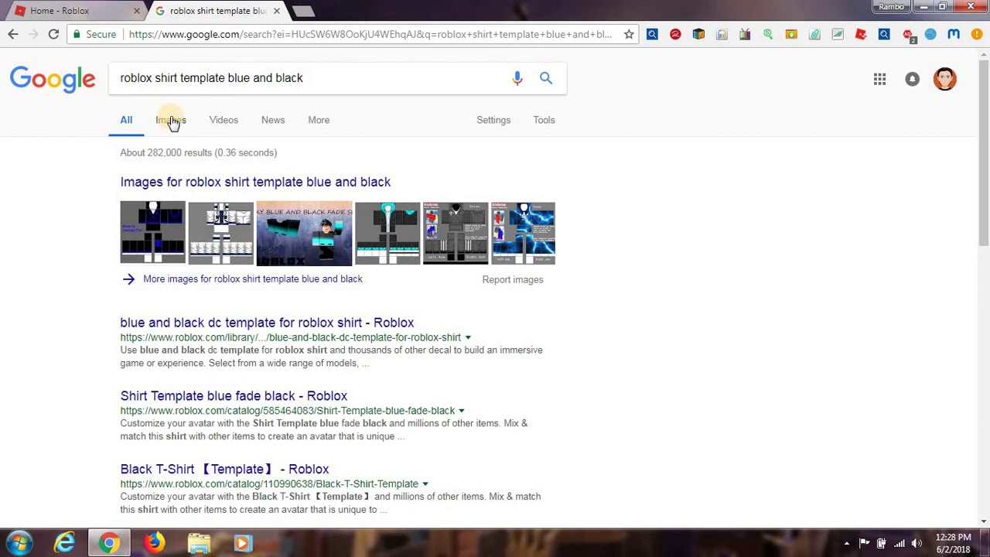
Switch to the image results and open the preview of the blue and black Nike lightning hoodie template
left_click(171, 123)
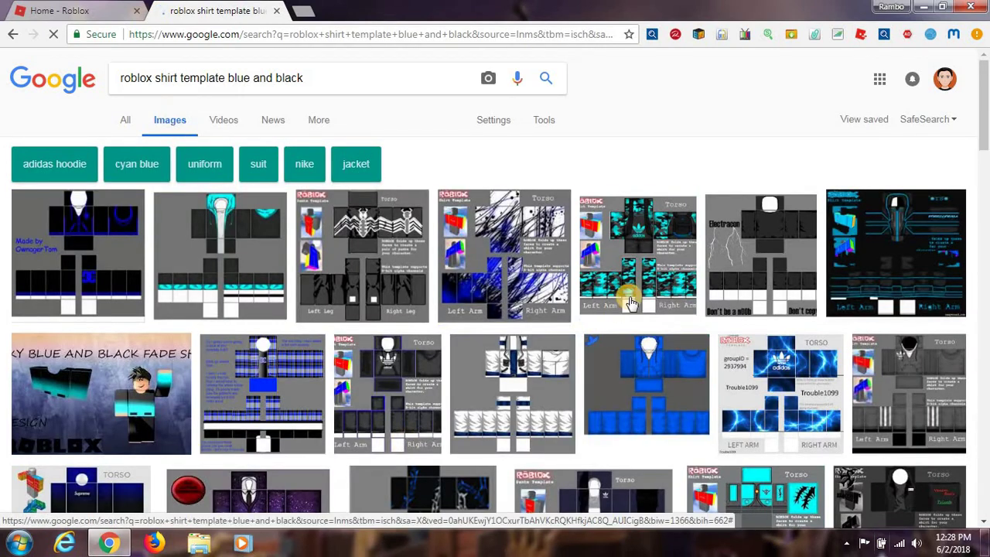
scroll(849, 258, "down", 2)
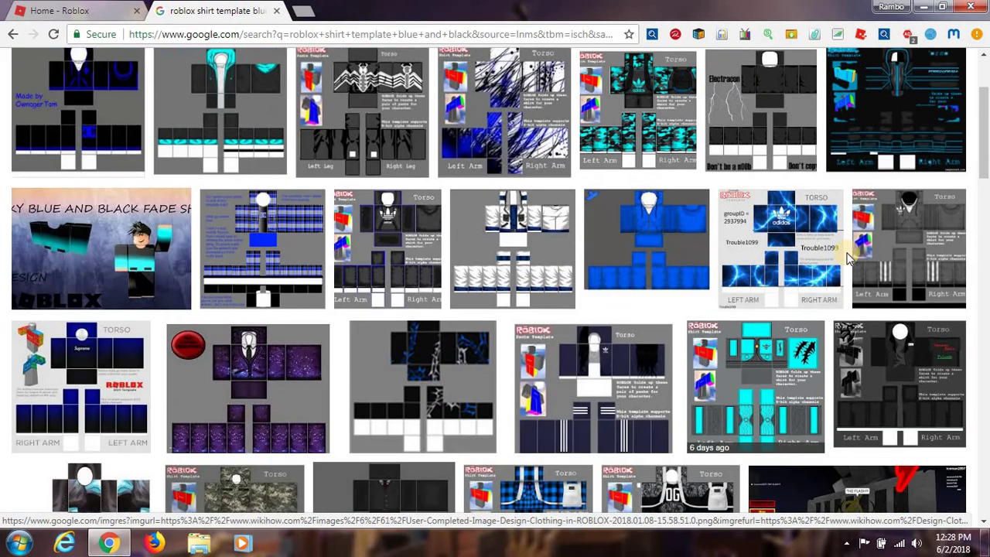
scroll(848, 258, "down", 5)
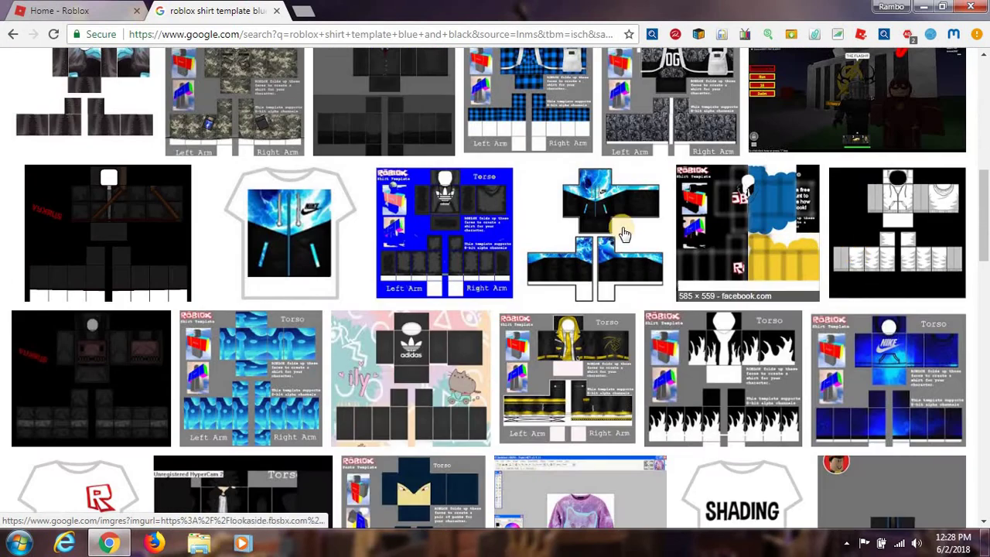
left_click(581, 212)
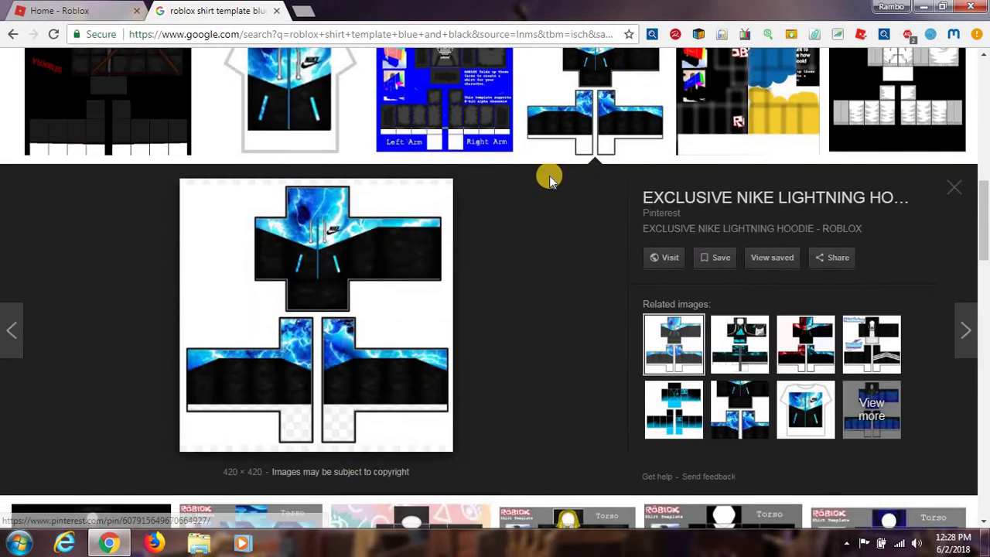
Capture the front torso area of the Nike lightning hoodie template with the Snipping Tool
left_click(17, 543)
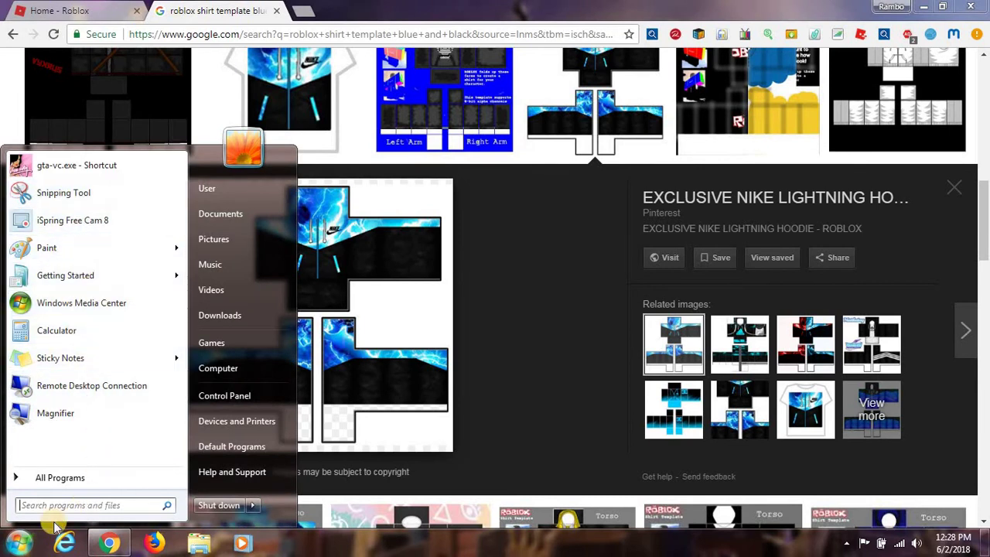
left_click(18, 543)
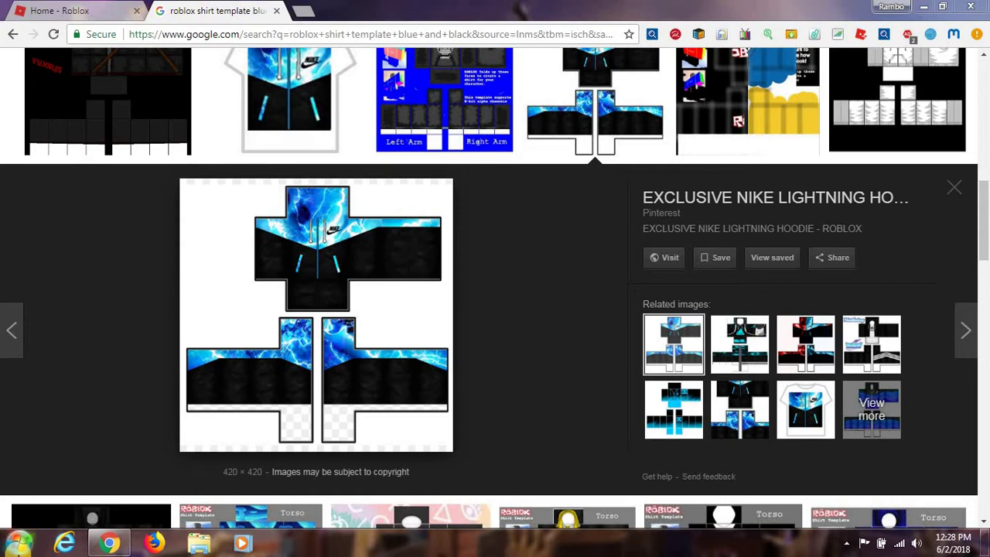
left_click(18, 543)
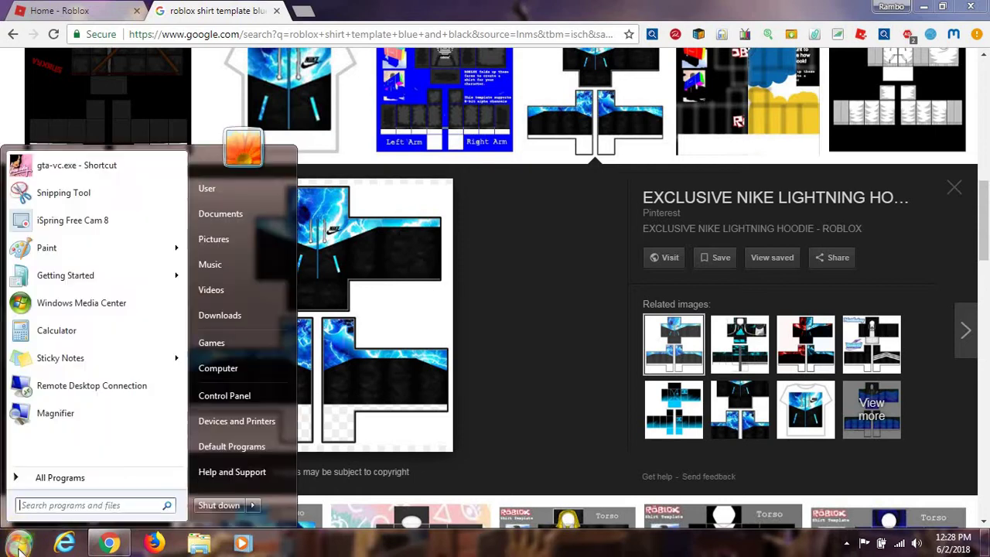
left_click(62, 195)
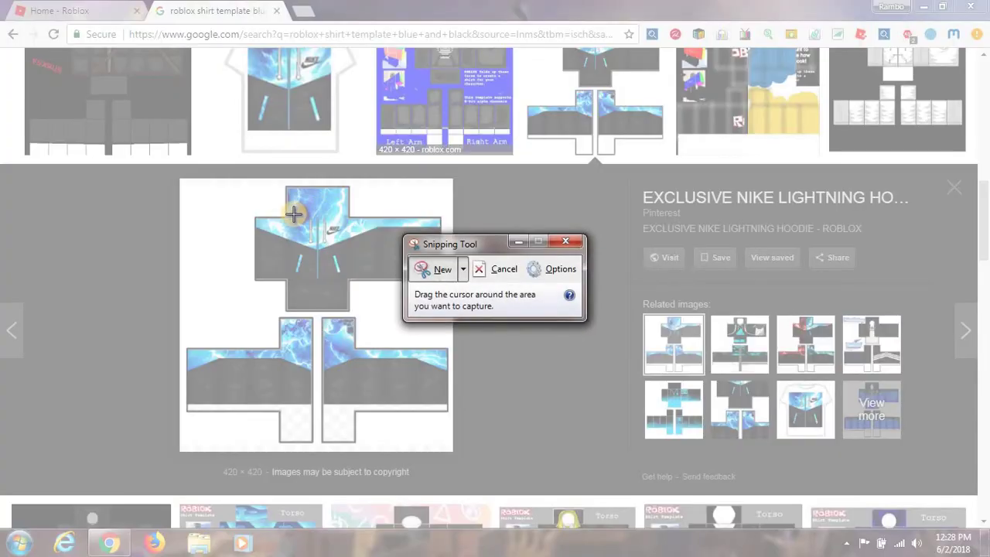
left_click_drag(288, 215, 348, 284)
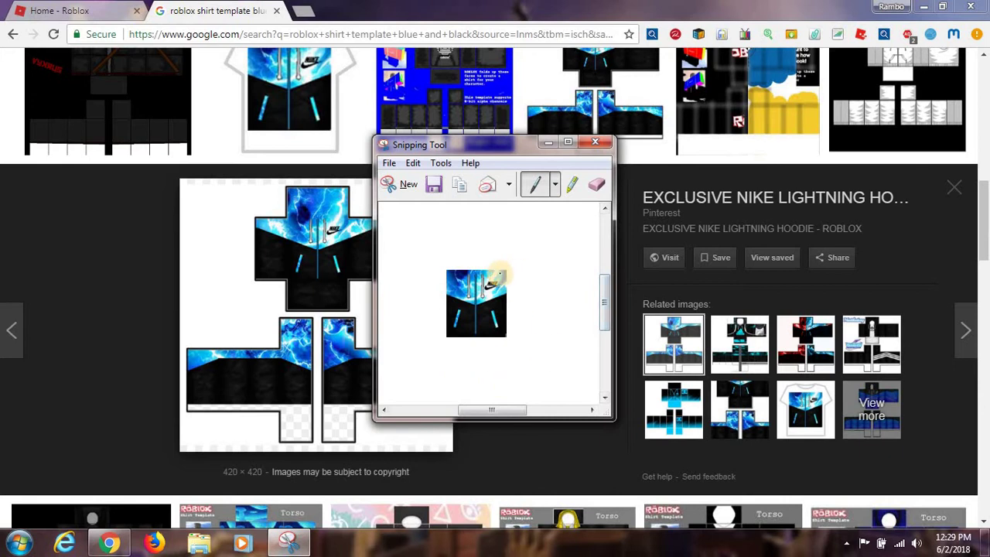
Save the hoodie snip as Capture.PNG in the Pictures library and close the Snipping Tool
right_click(472, 281)
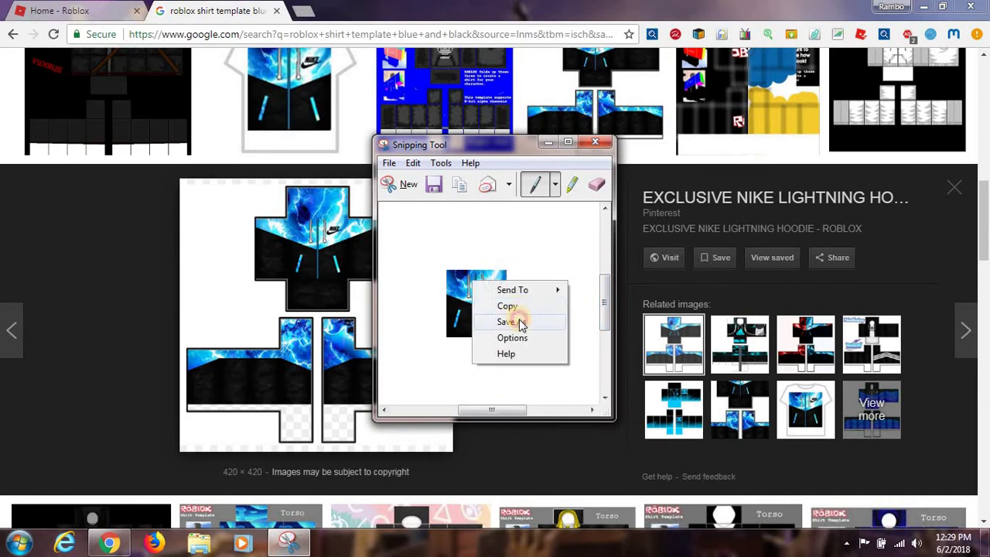
left_click(519, 324)
left_click(741, 483)
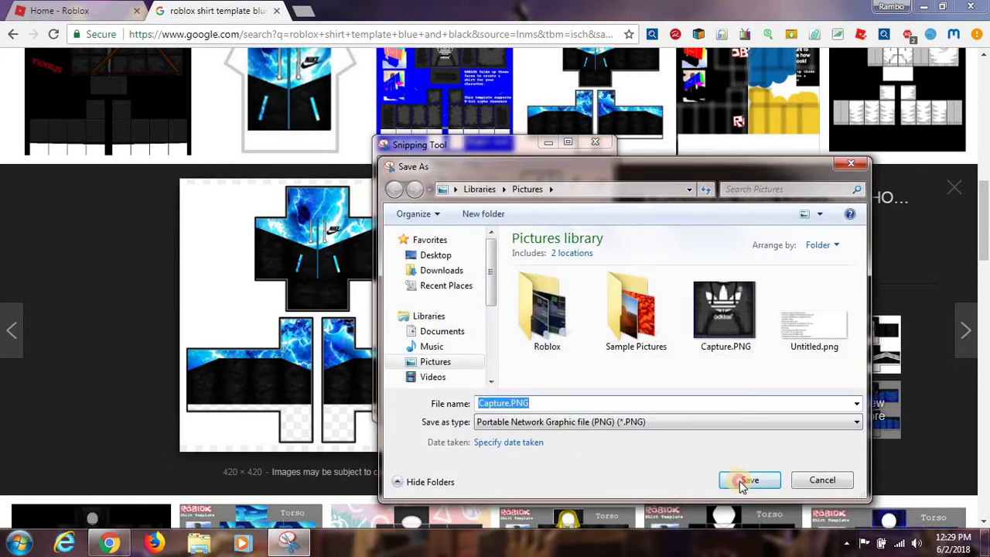
left_click(537, 272)
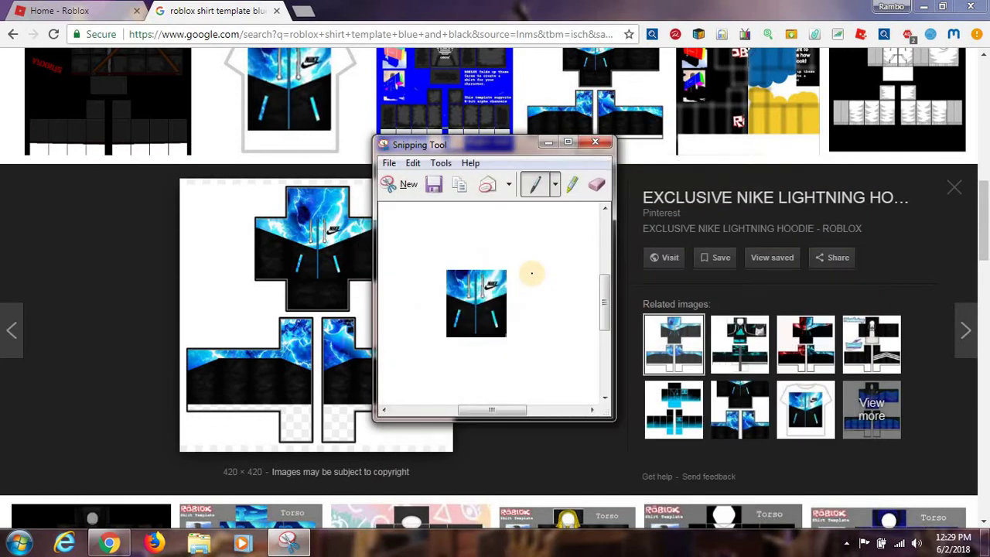
left_click(596, 144)
Open the Google homepage in another new browser tab through a search for "google"
key("ctrl+t")
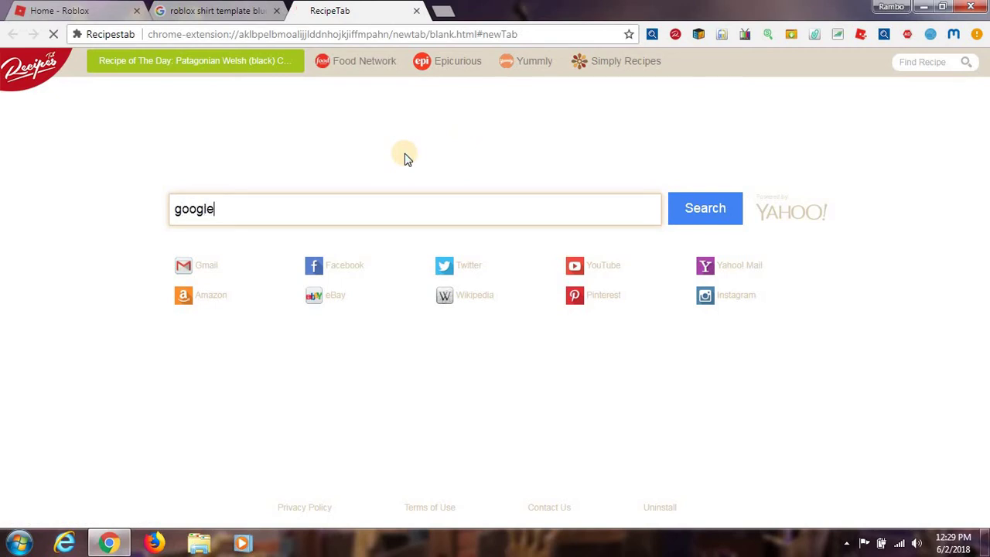
left_click(243, 232)
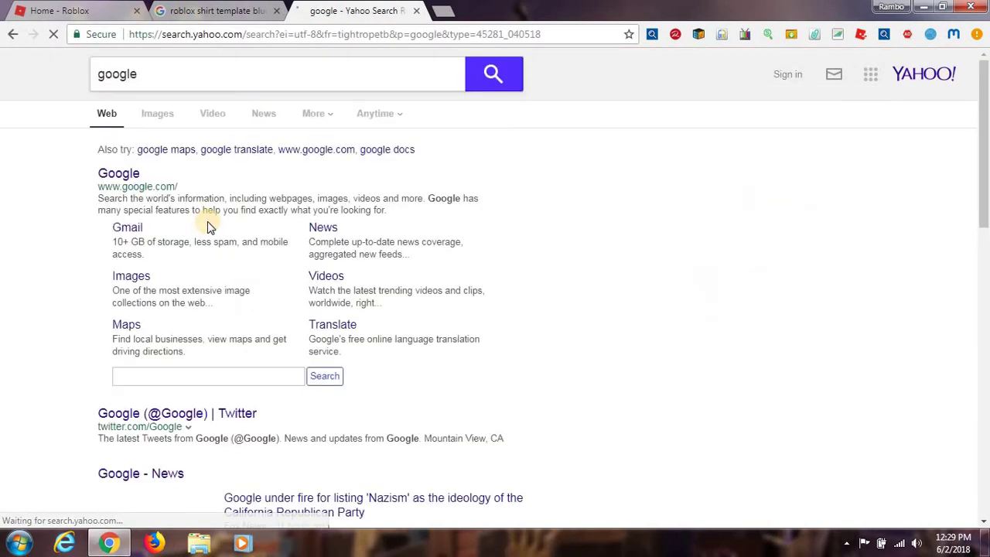
left_click(130, 180)
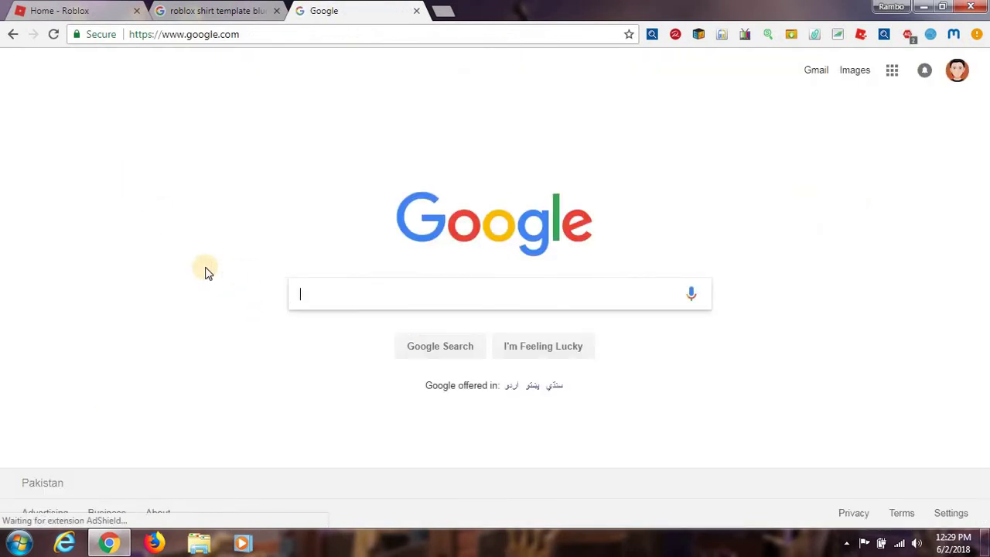
Search Google for "roblox promocodes"
type("roblox")
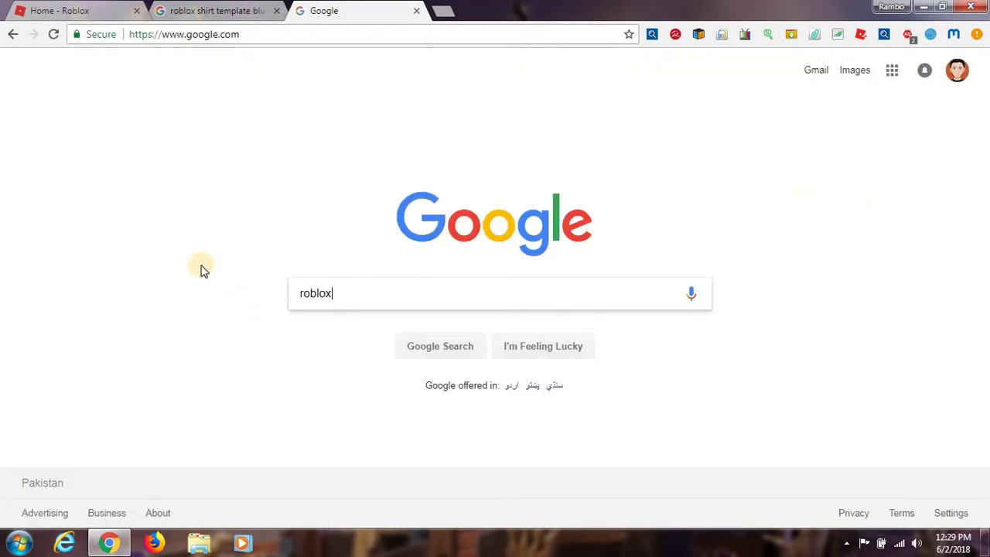
type(" pro")
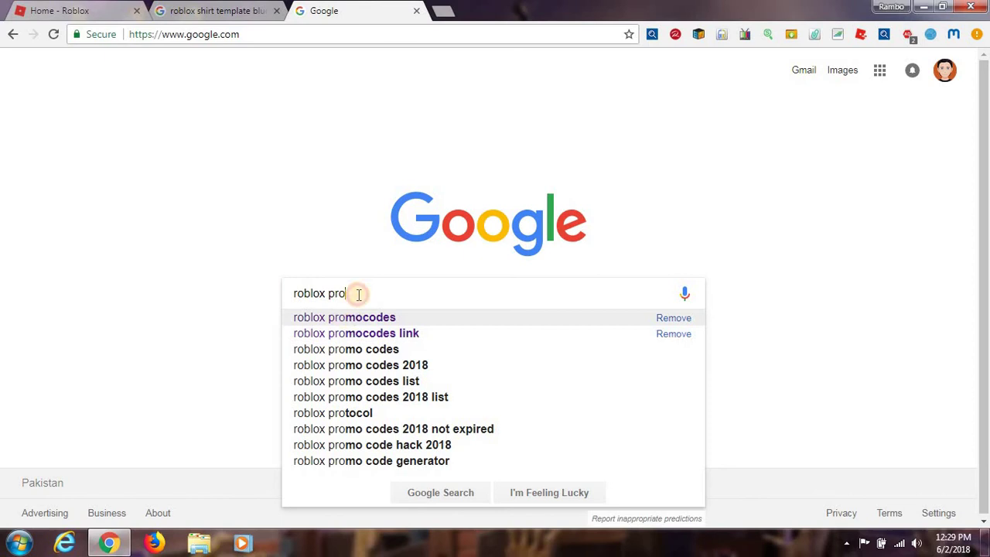
key("Down")
key("Return")
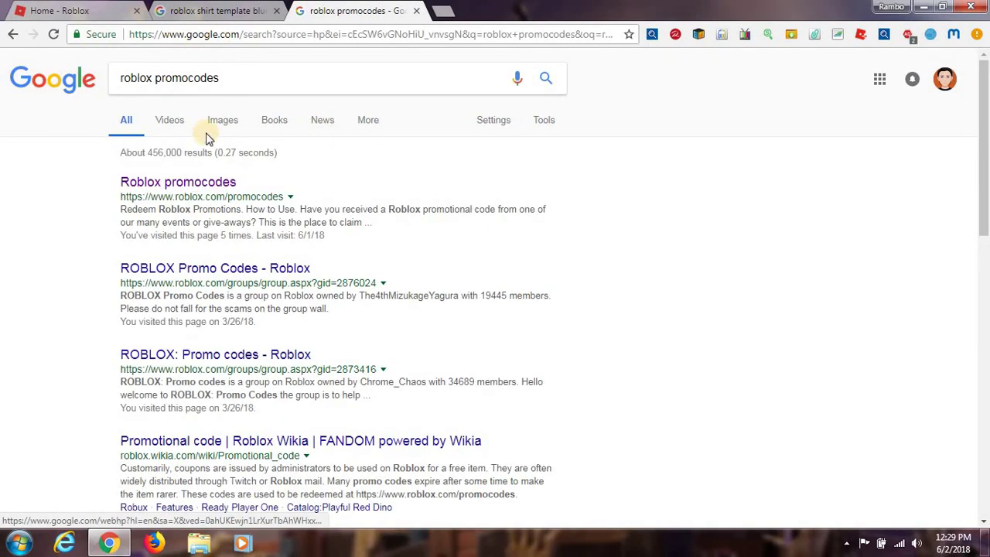
Open the Roblox promocodes page and try to redeem the promotional code TWEETROBLOX
left_click(166, 188)
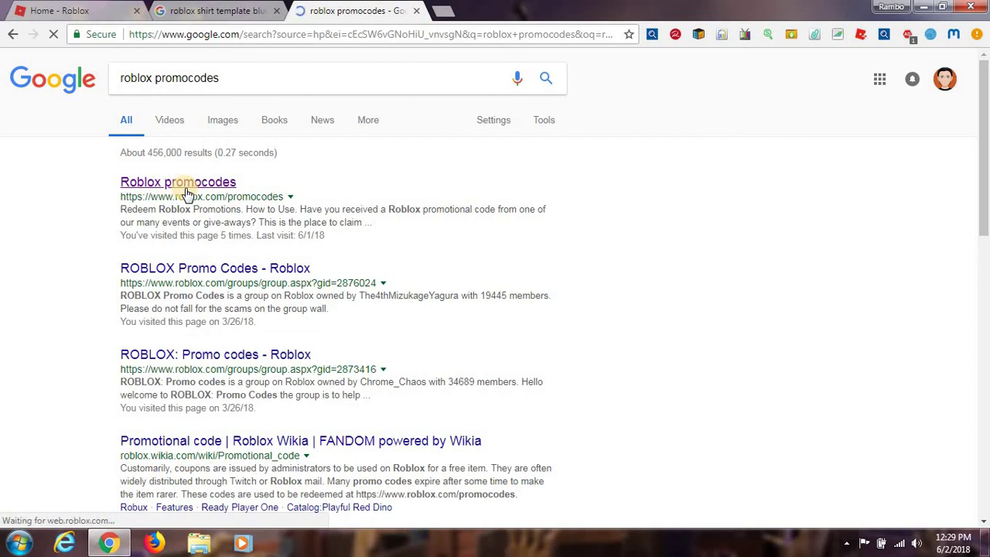
left_click(516, 179)
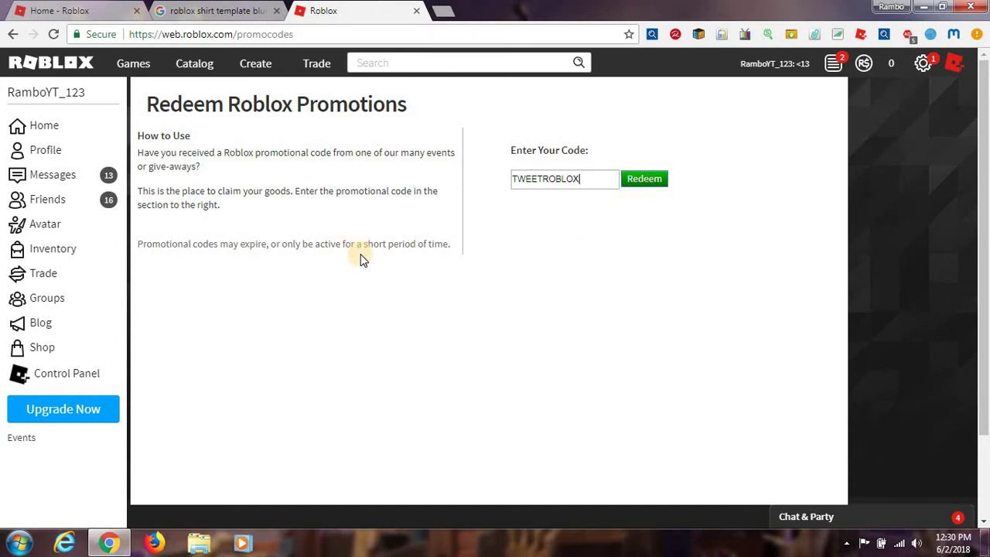
left_click(653, 182)
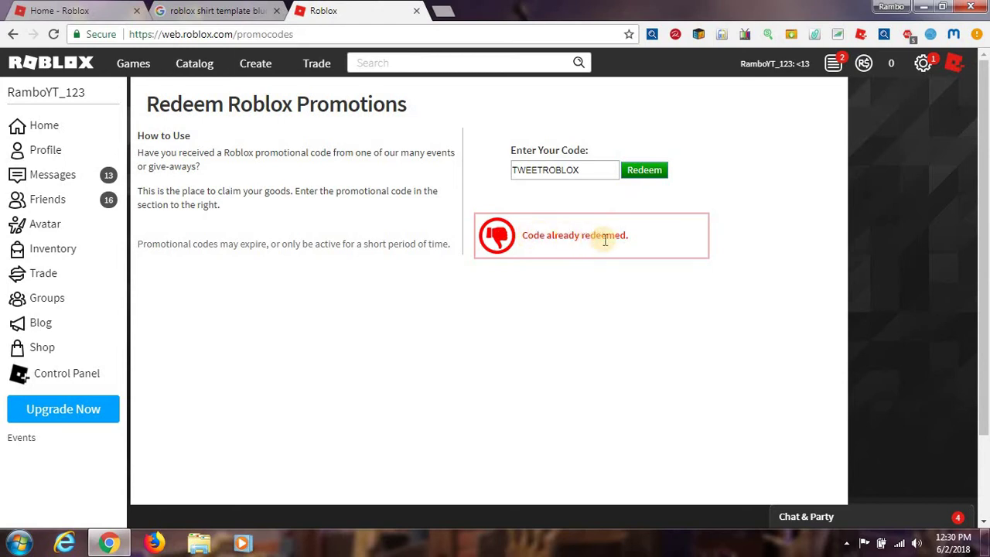
Return to the Roblox home tab and open the Create page with the account's own creations
left_click(89, 7)
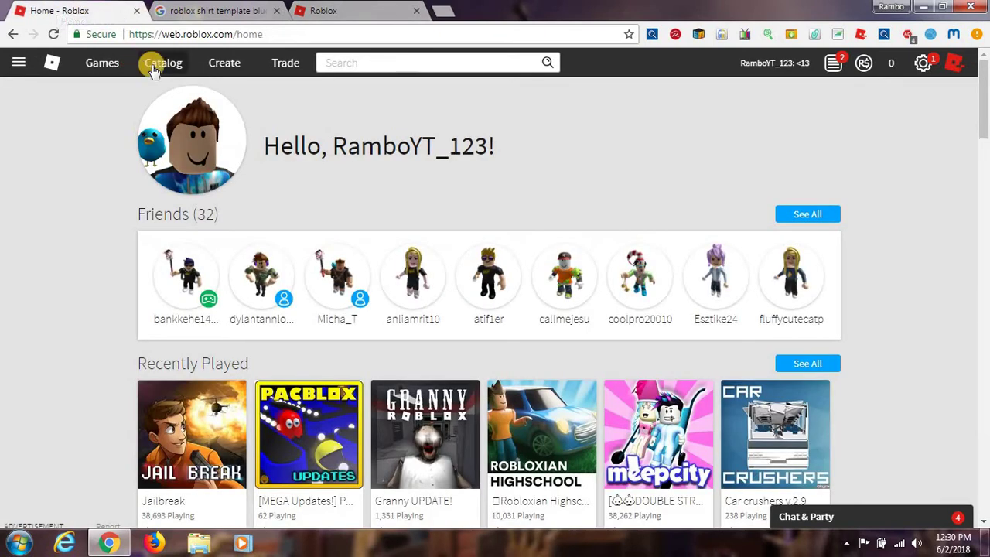
left_click(229, 66)
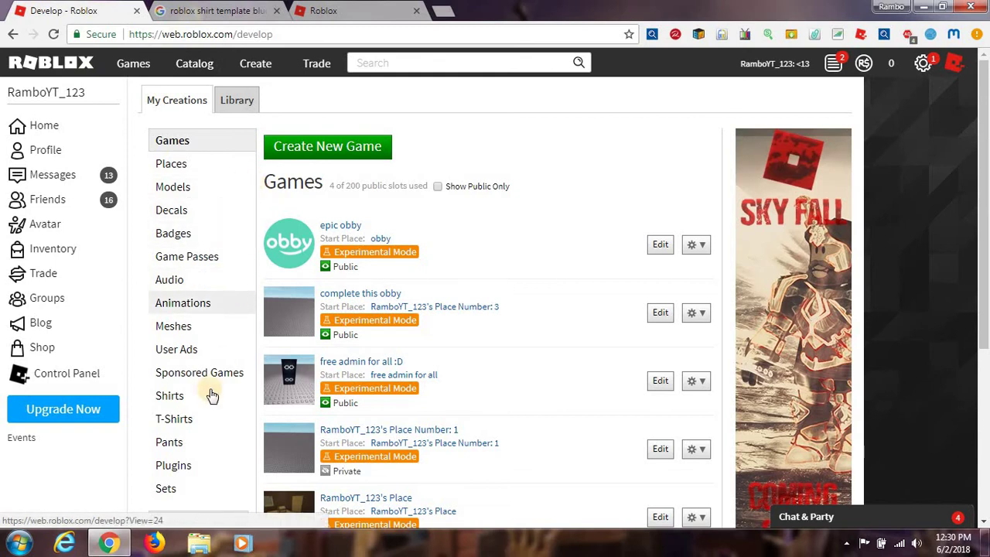
Open the T-shirt creation form and choose Capture.PNG from the Pictures library as the T-shirt image
left_click(195, 431)
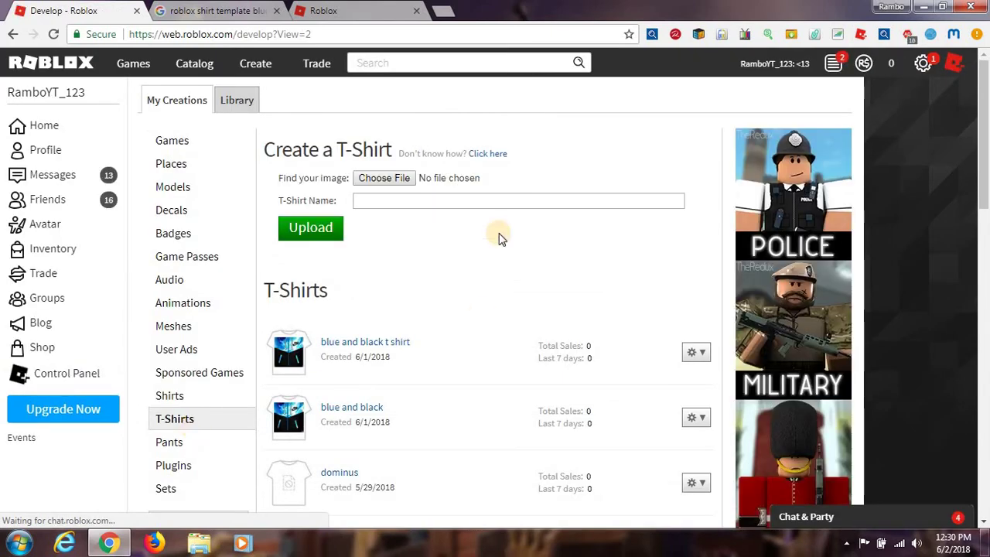
left_click(387, 177)
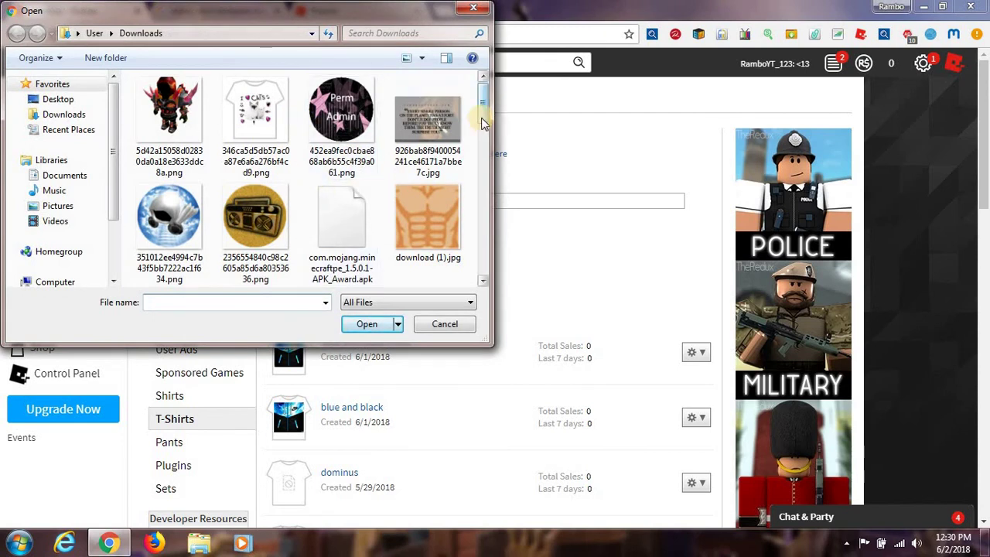
scroll(468, 163, "down", 5)
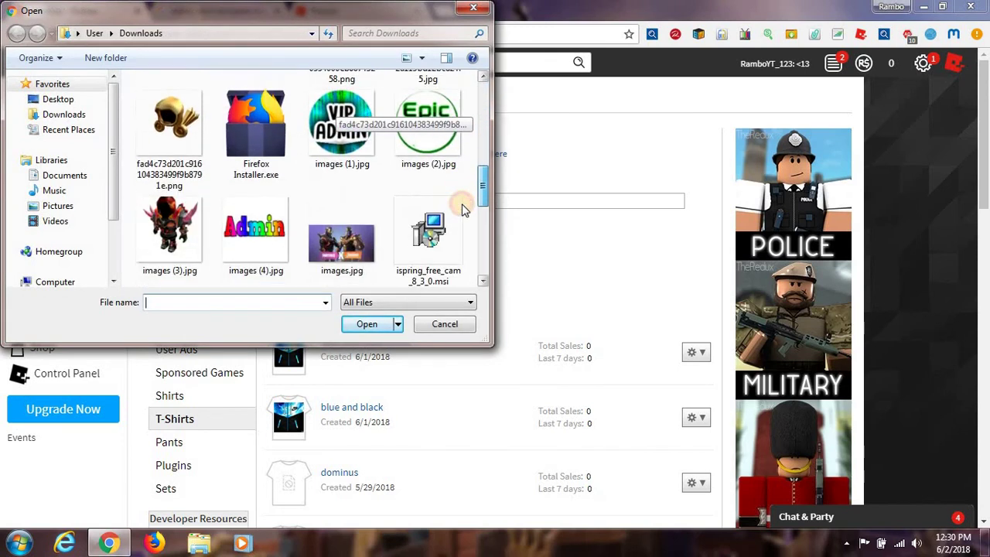
scroll(455, 244, "down", 5)
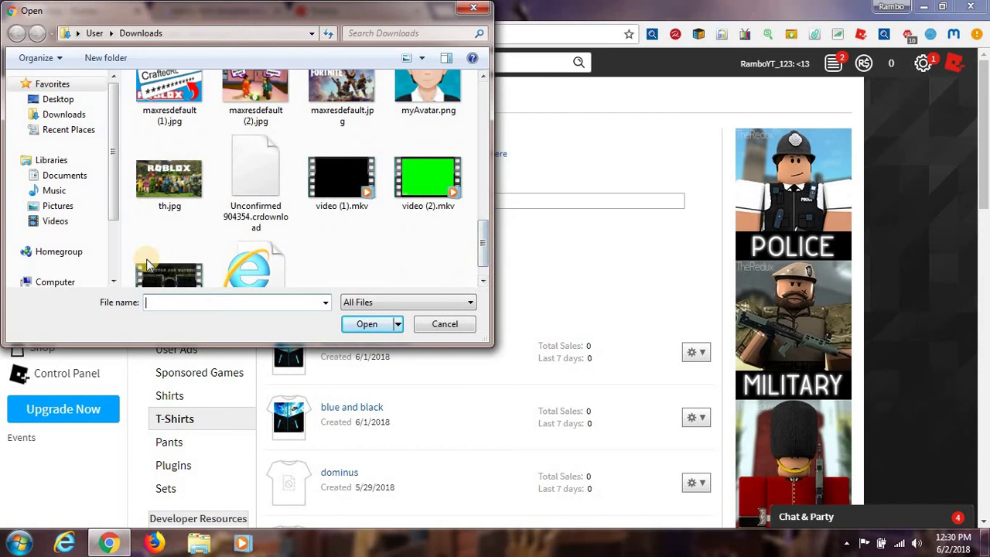
left_click(59, 207)
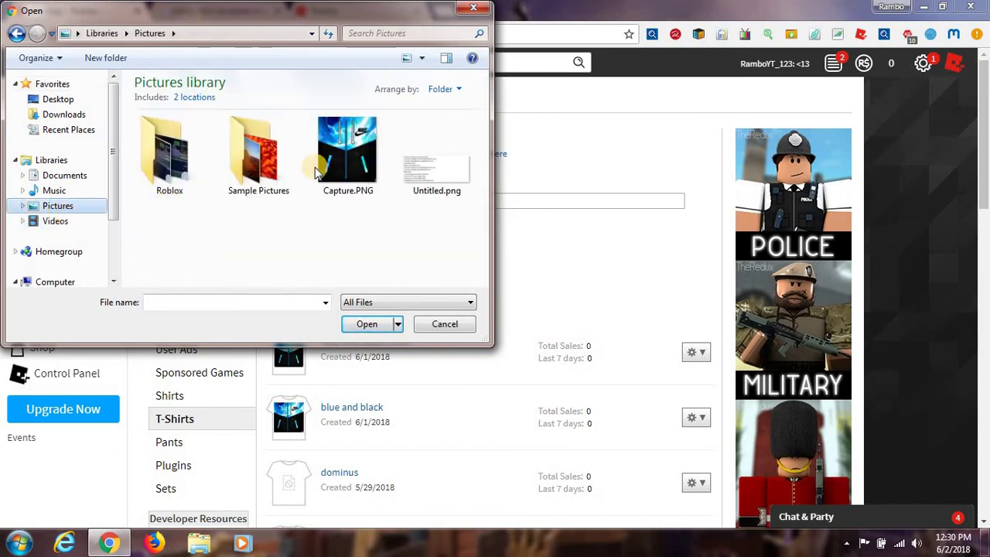
left_click(348, 158)
double_click(348, 159)
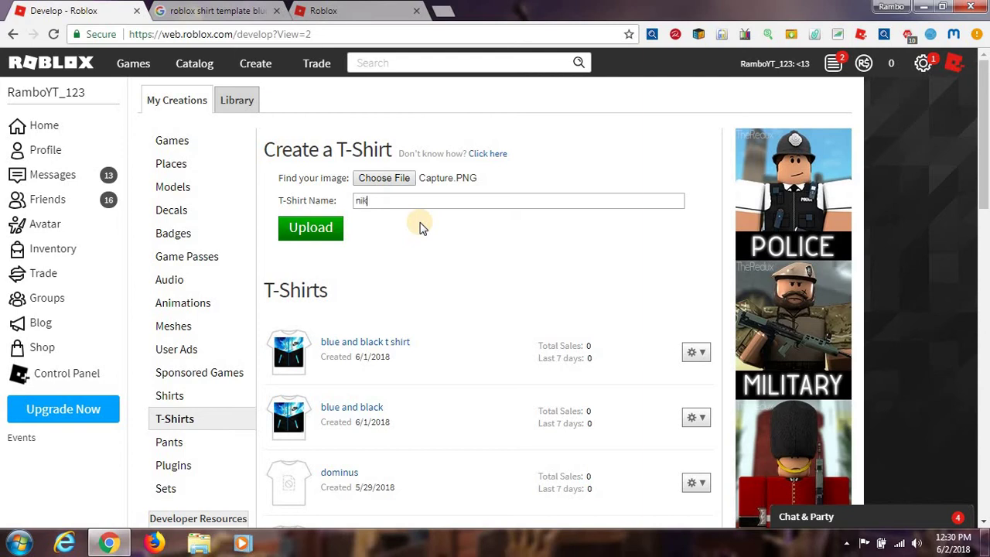
Name the T-shirt "nike" and upload it
left_click(324, 222)
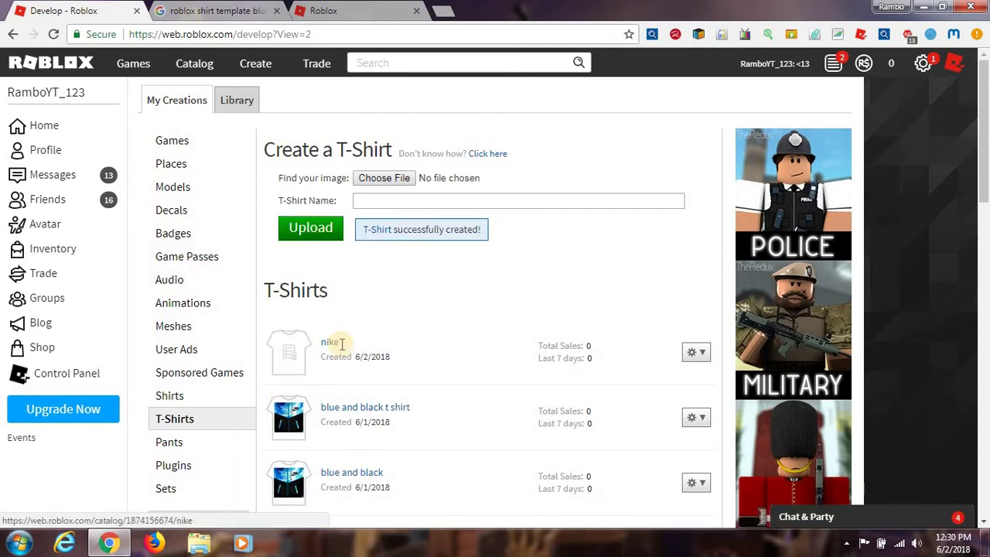
scroll(336, 340, "down", 2)
scroll(236, 221, "up", 2)
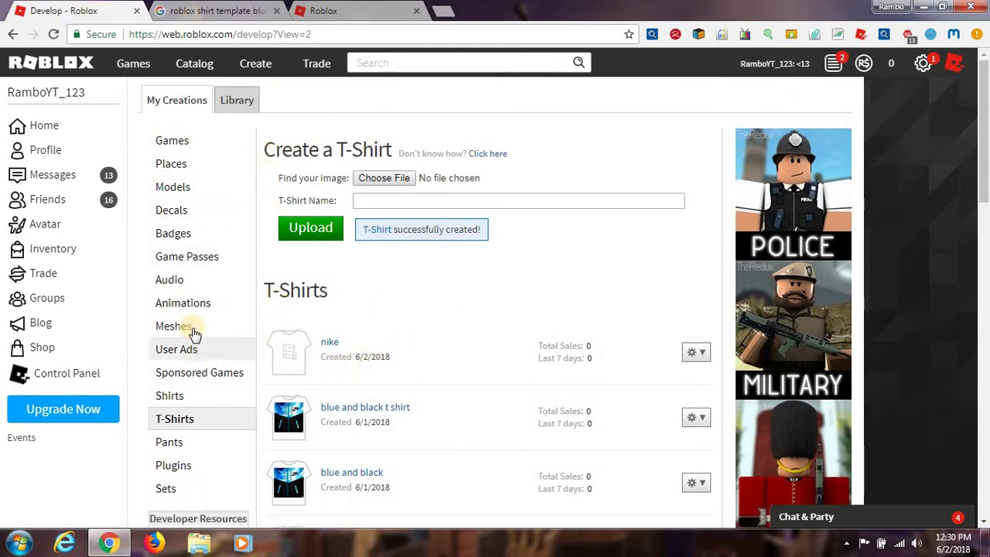
Open the Avatar Editor with the recent items and the 3D avatar preview
left_click(137, 67)
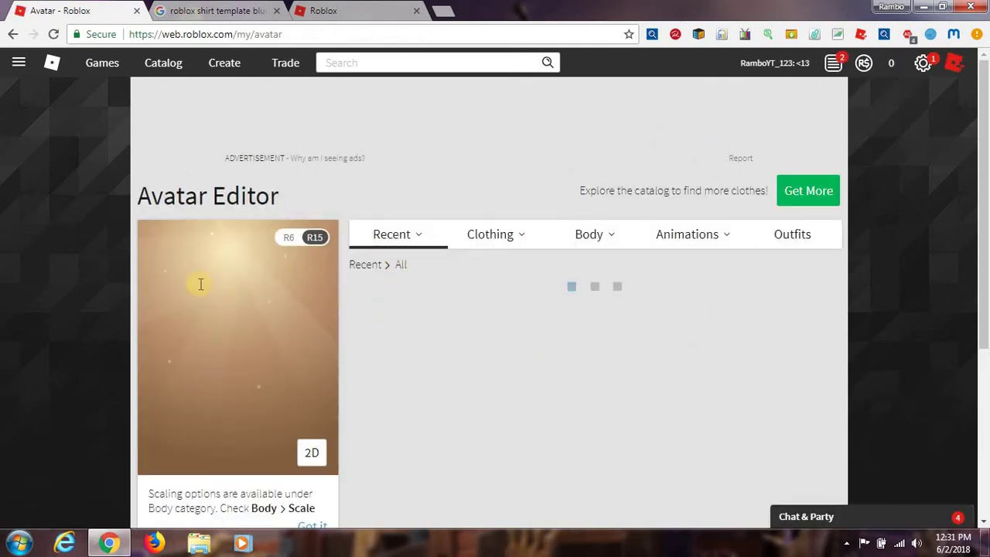
mouse_move(275, 328)
left_mouse_down()
mouse_move(204, 334)
mouse_move(280, 339)
left_mouse_up()
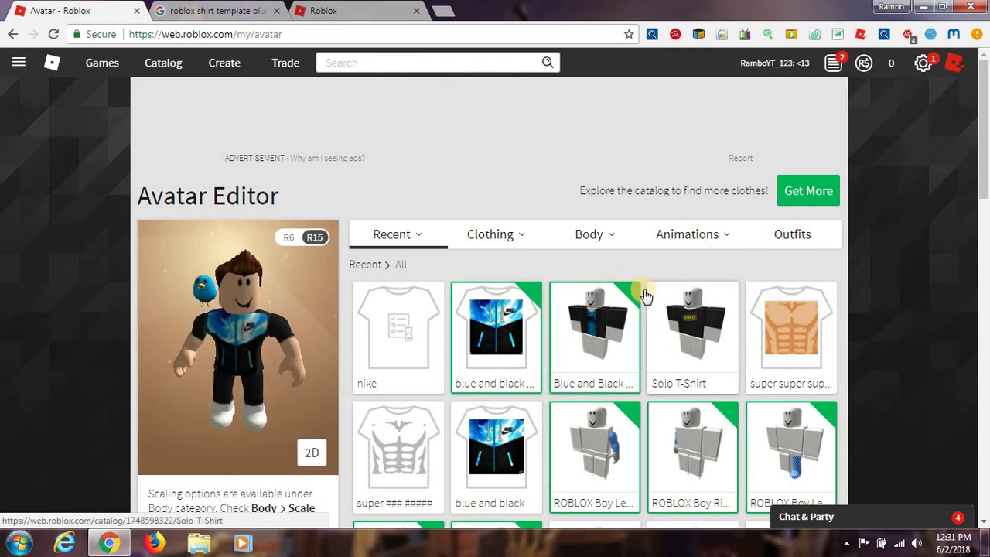
Take the blue and black T-shirt and the matching Blue and Black shirt off the avatar and put both back on
left_click(497, 317)
left_click(590, 369)
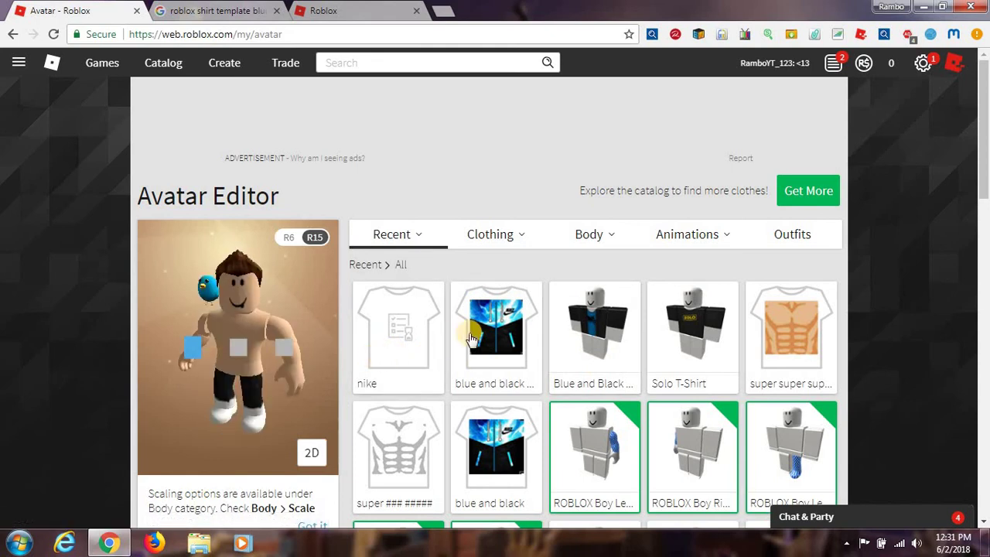
left_click(503, 334)
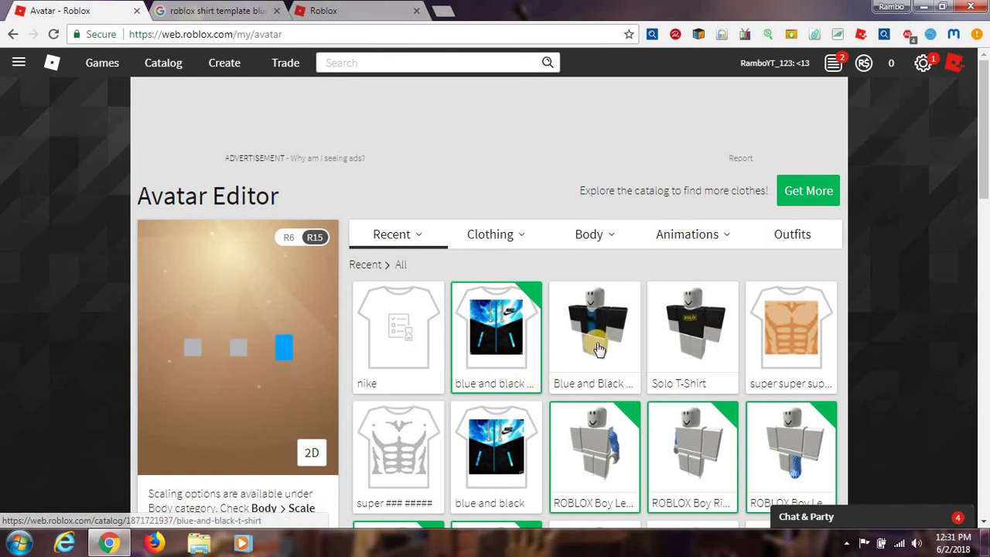
left_click(581, 352)
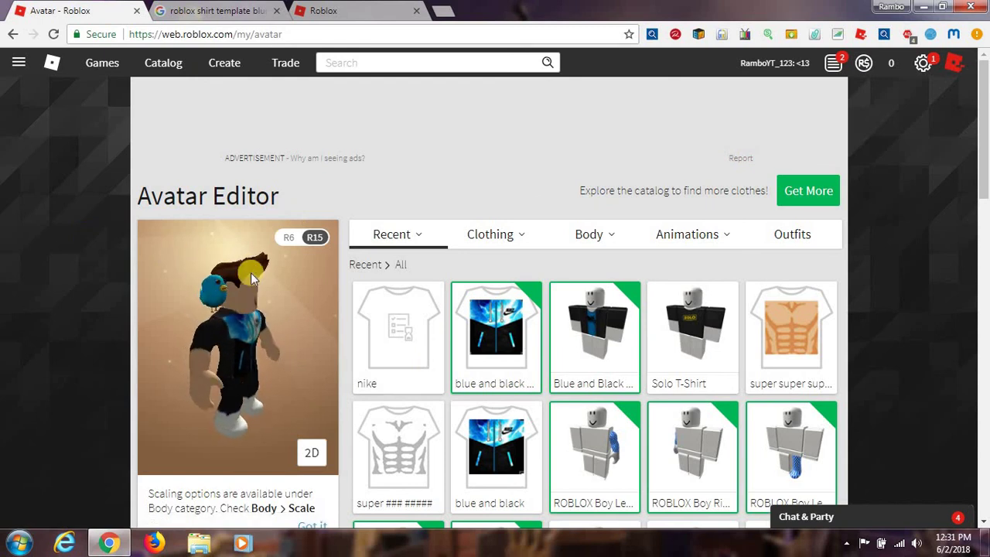
scroll(574, 383, "down", 5)
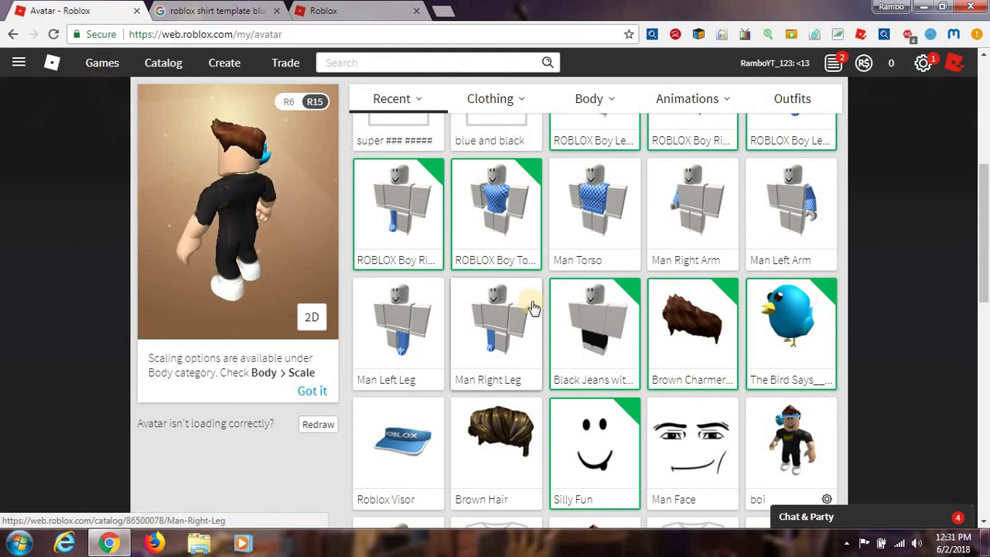
scroll(511, 315, "up", 6)
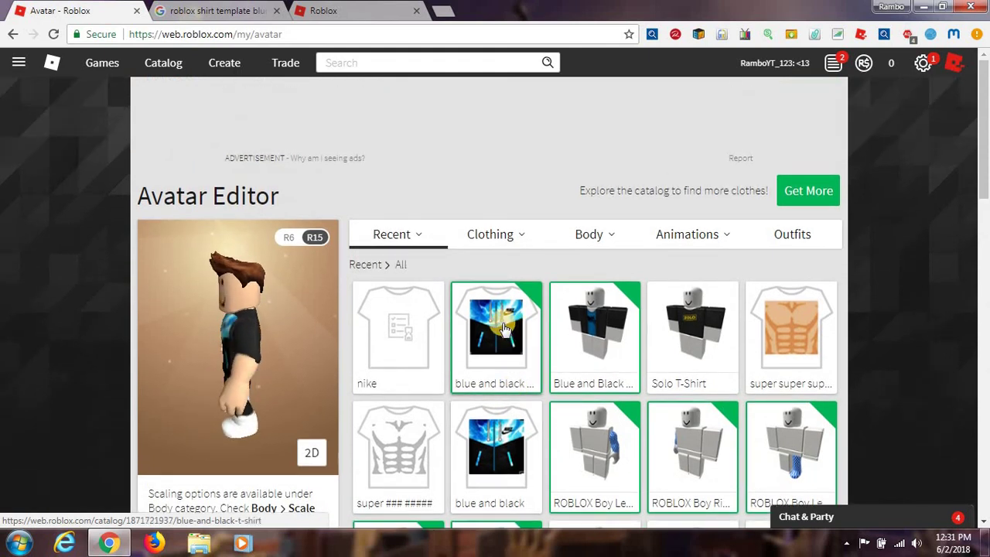